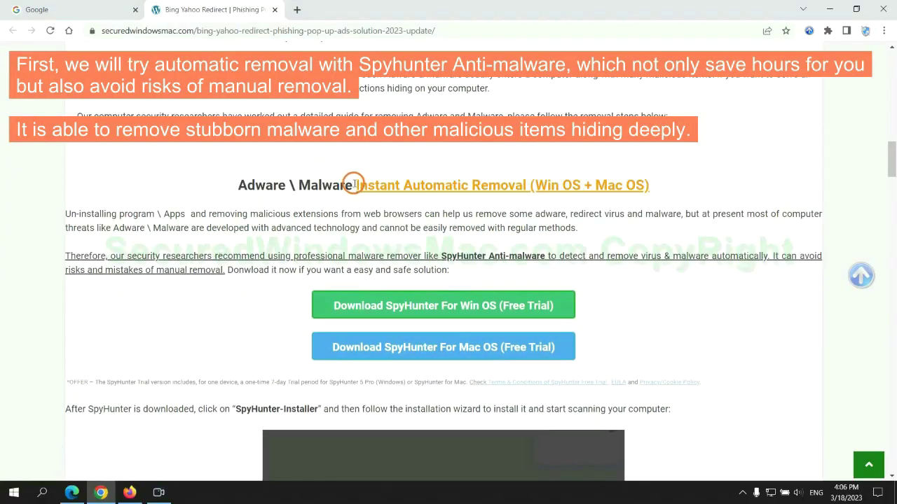
Step: Download the SpyHunter for Windows installer from the guide's Instant Automatic Removal section and keep it
{"action": "left_click_drag", "start_coordinate": [353, 184], "coordinate": [524, 184]}
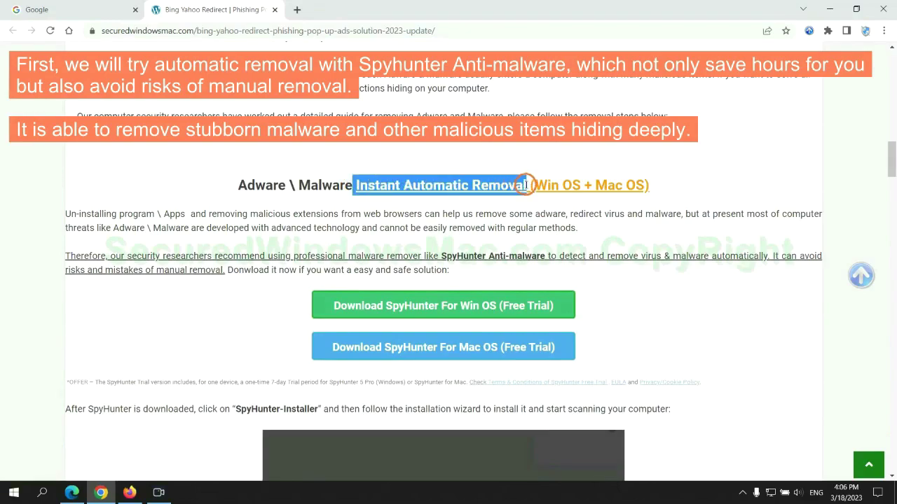
{"action": "left_click", "coordinate": [453, 160]}
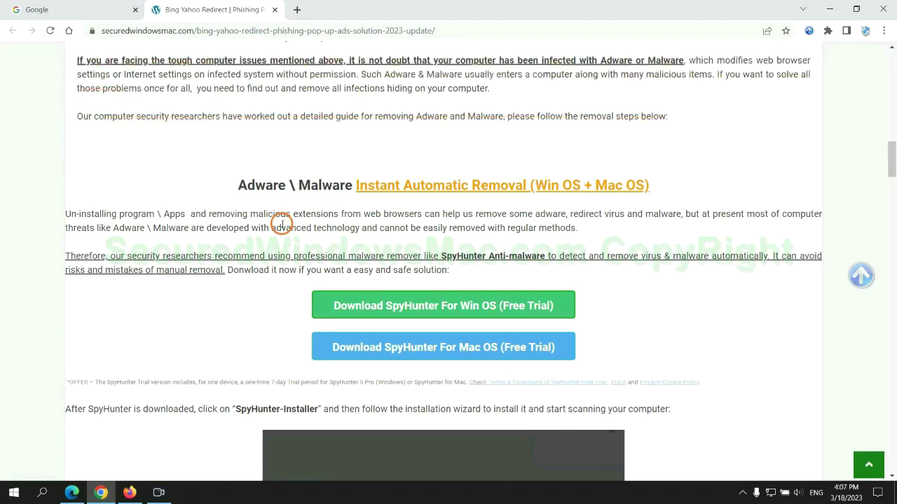
{"action": "scroll", "coordinate": [445, 252], "scroll_direction": "down", "scroll_amount": 1}
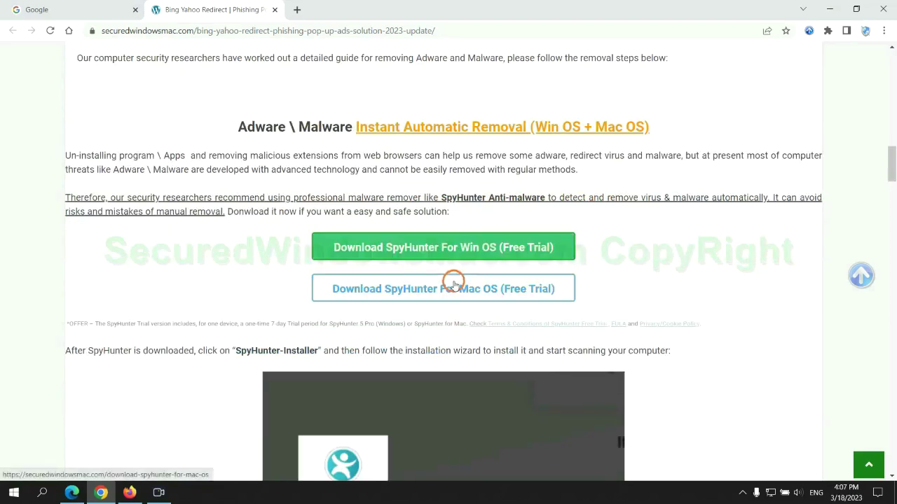
{"action": "scroll", "coordinate": [454, 281], "scroll_direction": "down", "scroll_amount": 1}
{"action": "scroll", "coordinate": [448, 210], "scroll_direction": "down", "scroll_amount": 1}
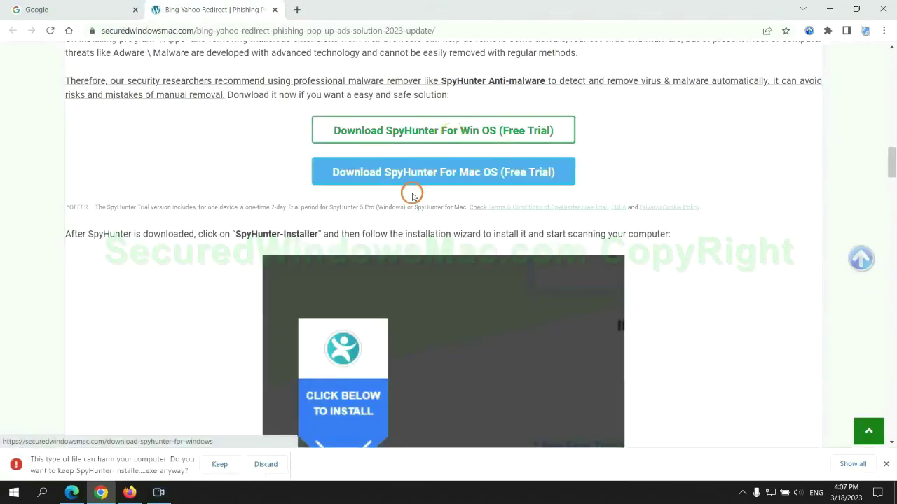
{"action": "left_click", "coordinate": [219, 464]}
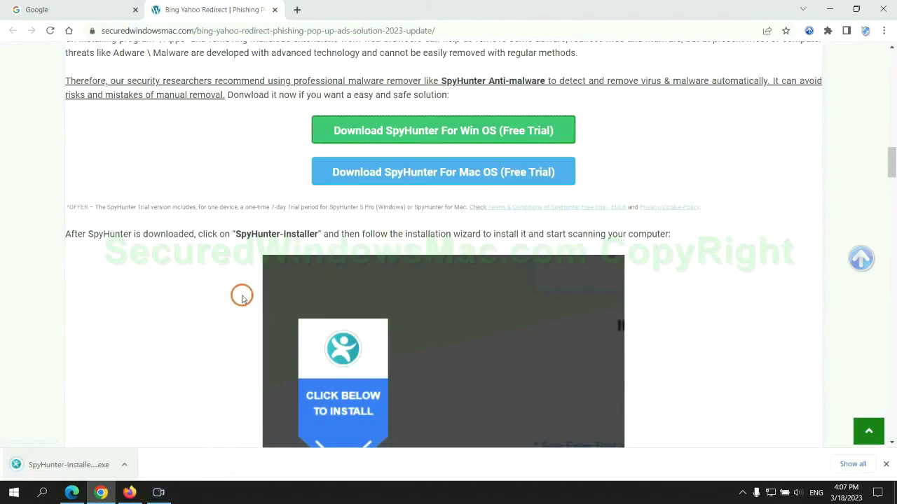
Step: Install SpyHunter 5 accepting the EULA, run its scan, and open the free 7-day trial registration
{"action": "left_click", "coordinate": [86, 466]}
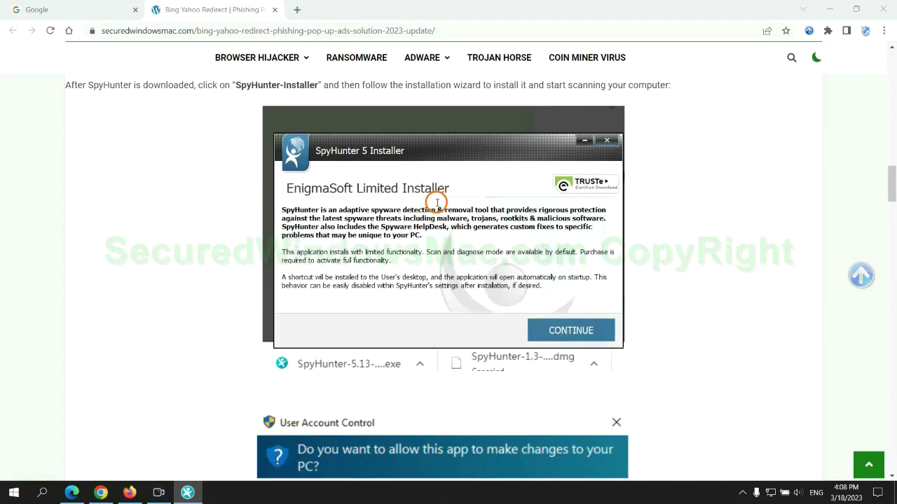
{"action": "left_click", "coordinate": [590, 330]}
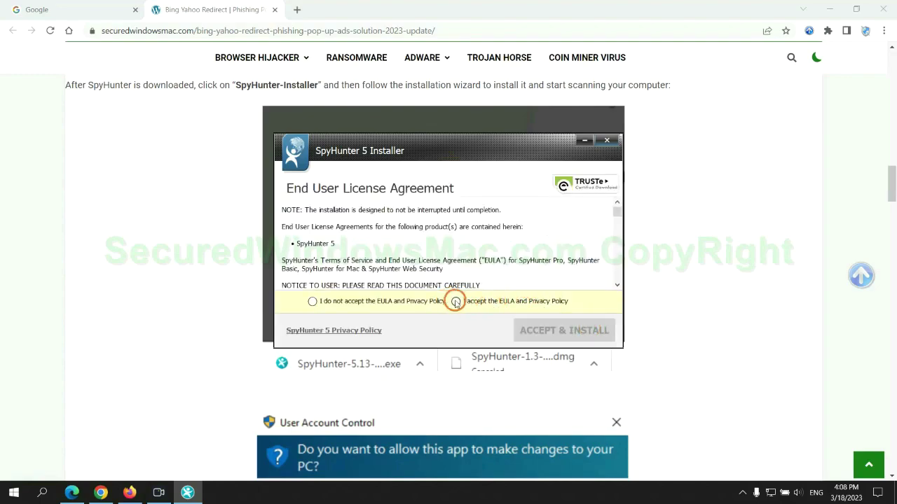
{"action": "left_click", "coordinate": [456, 301]}
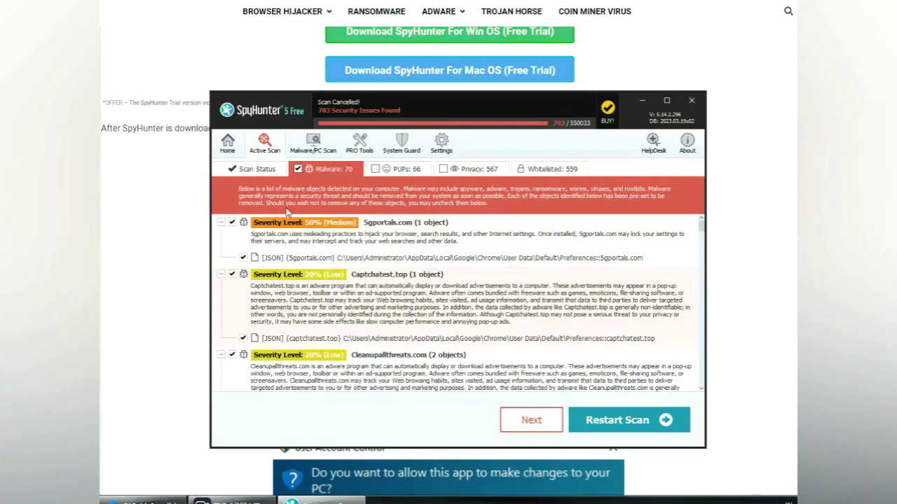
{"action": "left_click", "coordinate": [548, 424]}
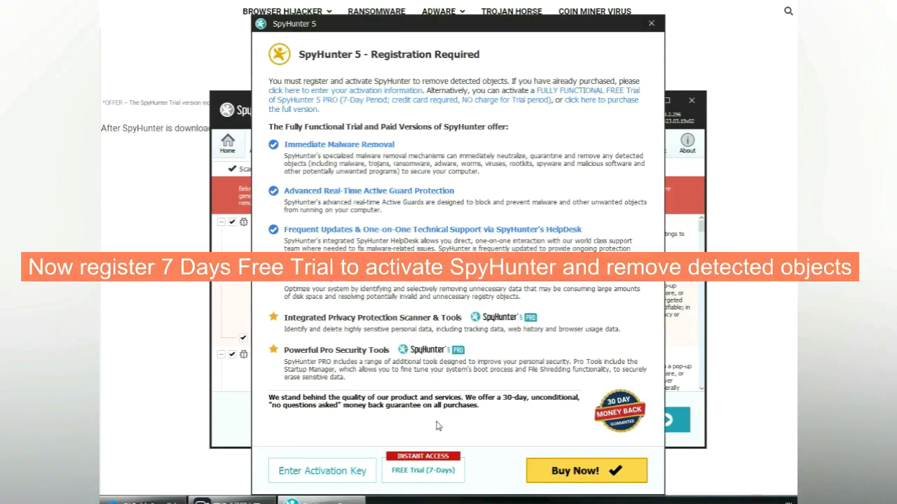
{"action": "left_click", "coordinate": [427, 471]}
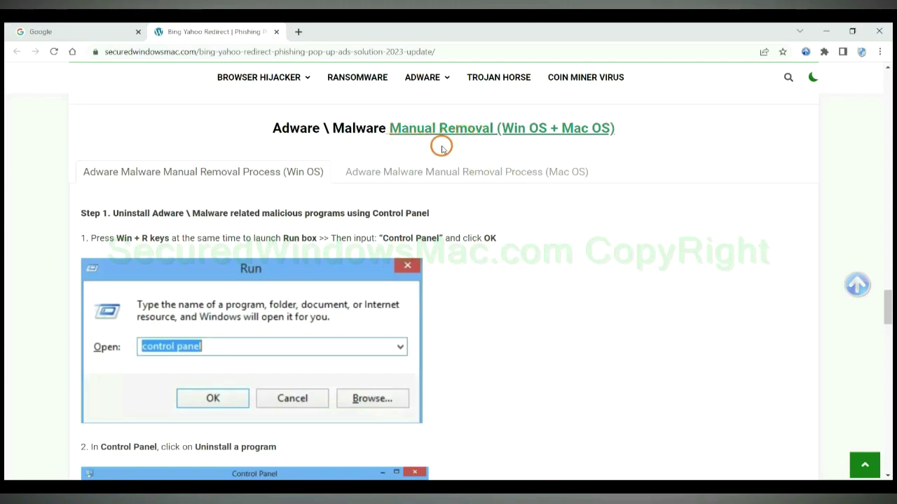
Step: Preview the Mac OS steps in the guide's manual removal section
{"action": "left_click_drag", "start_coordinate": [500, 129], "coordinate": [547, 129]}
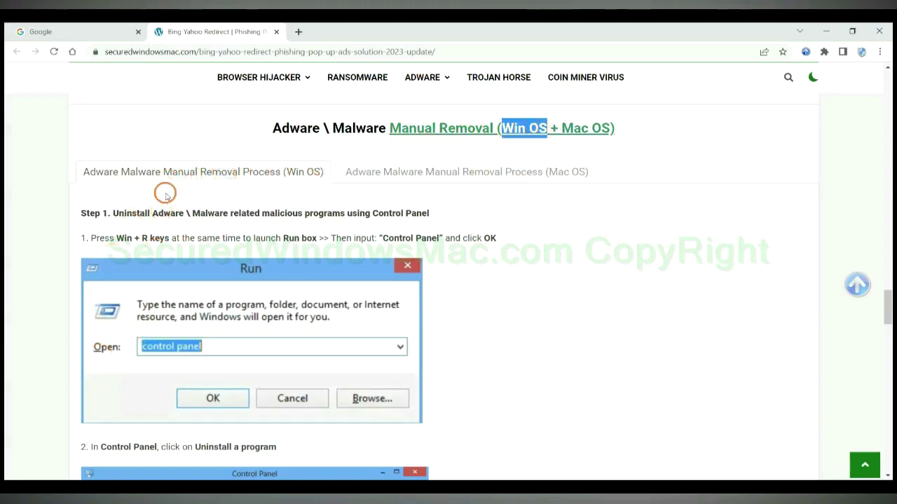
{"action": "left_click_drag", "start_coordinate": [554, 128], "coordinate": [612, 128]}
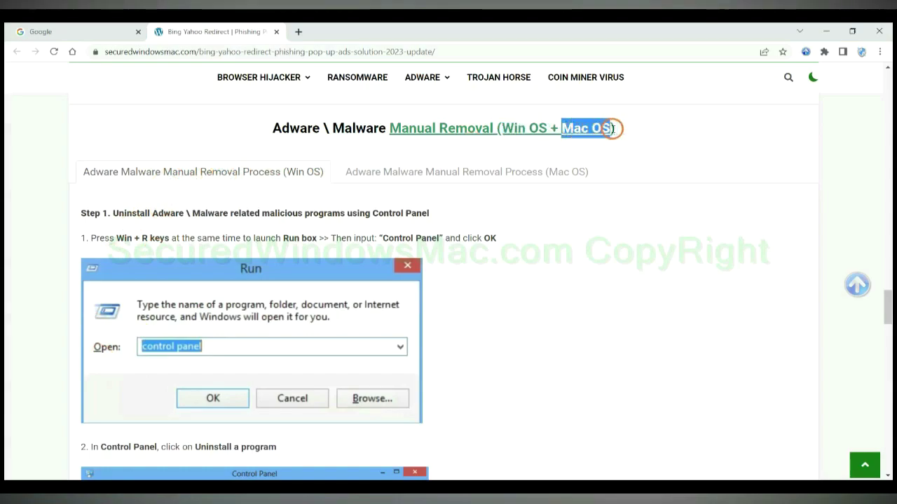
{"action": "left_click", "coordinate": [460, 170]}
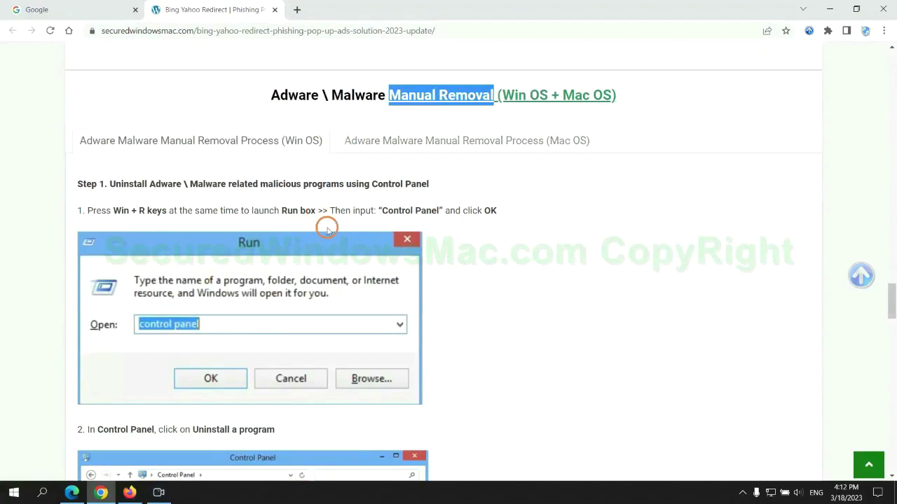
Step: Scroll to Windows Step 1 on uninstalling malicious programs via Control Panel
{"action": "scroll", "coordinate": [329, 238], "scroll_direction": "up", "scroll_amount": 2}
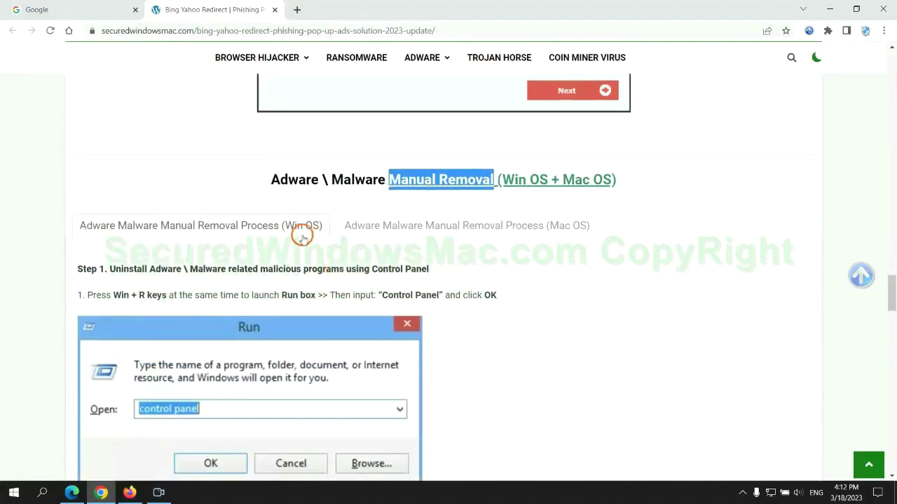
{"action": "scroll", "coordinate": [294, 239], "scroll_direction": "down", "scroll_amount": 1}
{"action": "scroll", "coordinate": [225, 190], "scroll_direction": "down", "scroll_amount": 1}
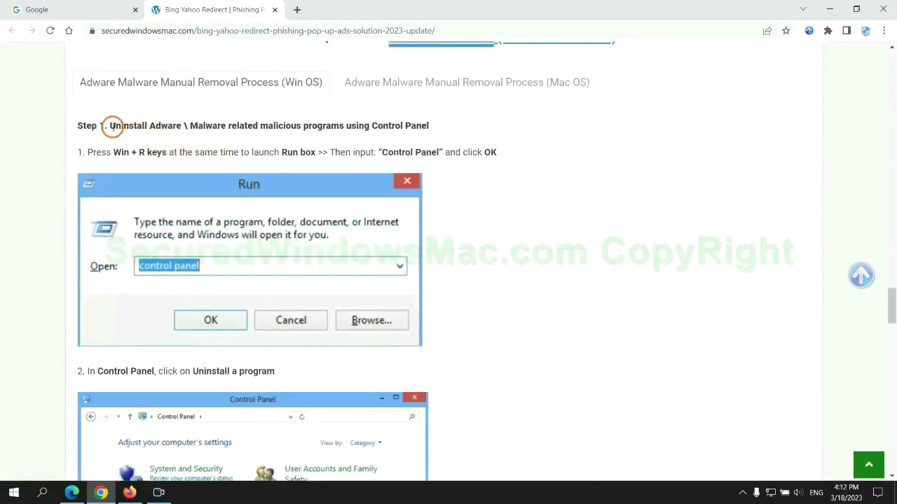
{"action": "left_click_drag", "start_coordinate": [111, 129], "coordinate": [344, 130]}
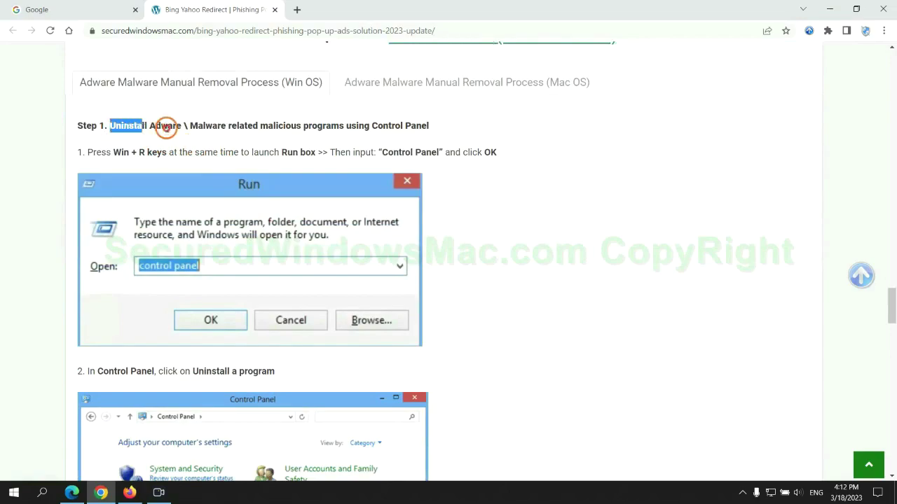
{"action": "left_click", "coordinate": [596, 182]}
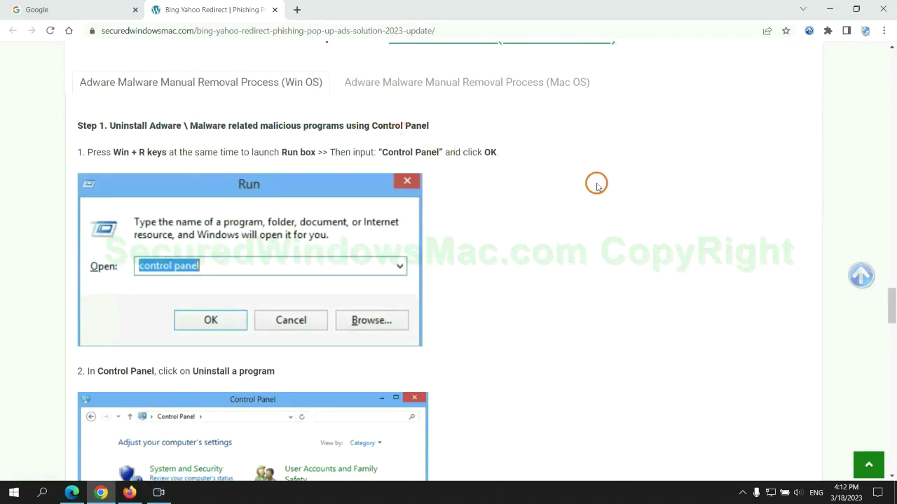
{"action": "scroll", "coordinate": [559, 185], "scroll_direction": "down", "scroll_amount": 2}
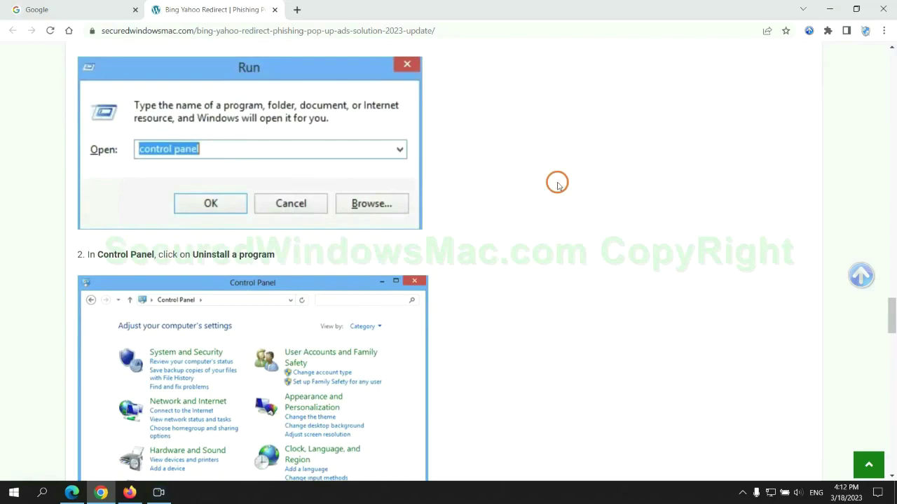
Step: Open Programs and Features through Control Panel, check Lantern's uninstall options, then close it
{"action": "key", "text": "super+r"}
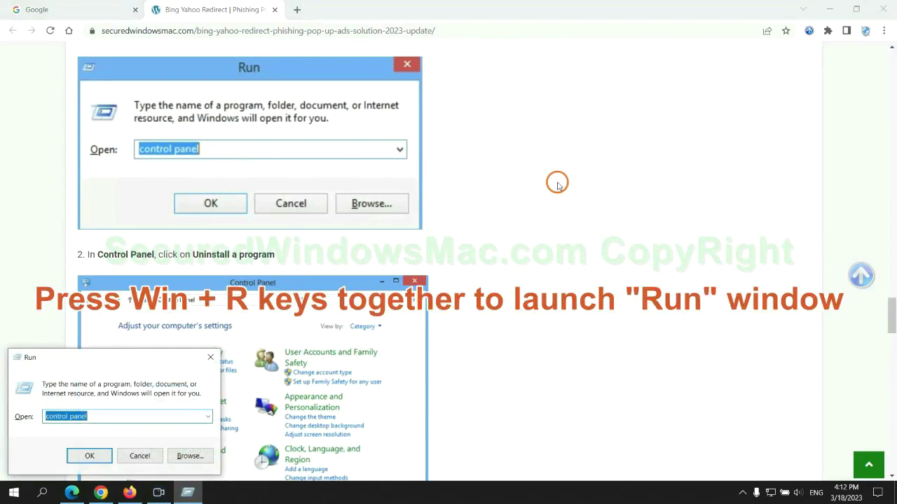
{"action": "type", "text": "cont"}
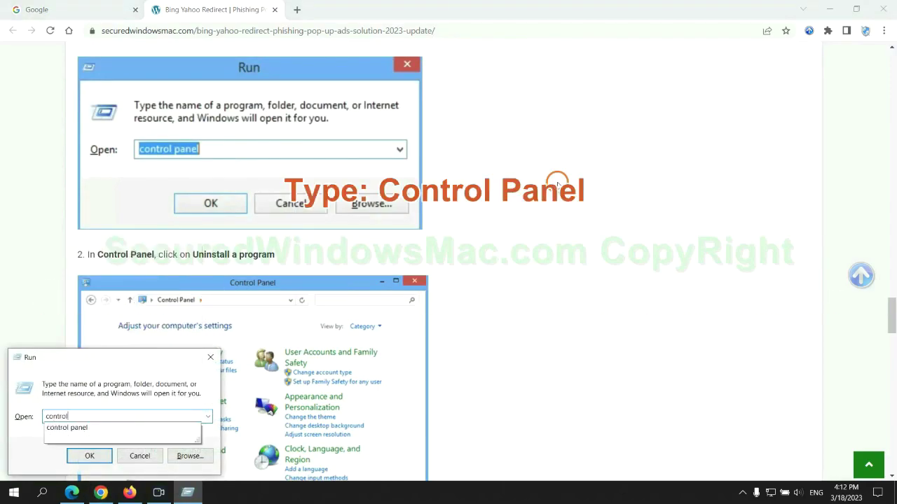
{"action": "type", "text": "l"}
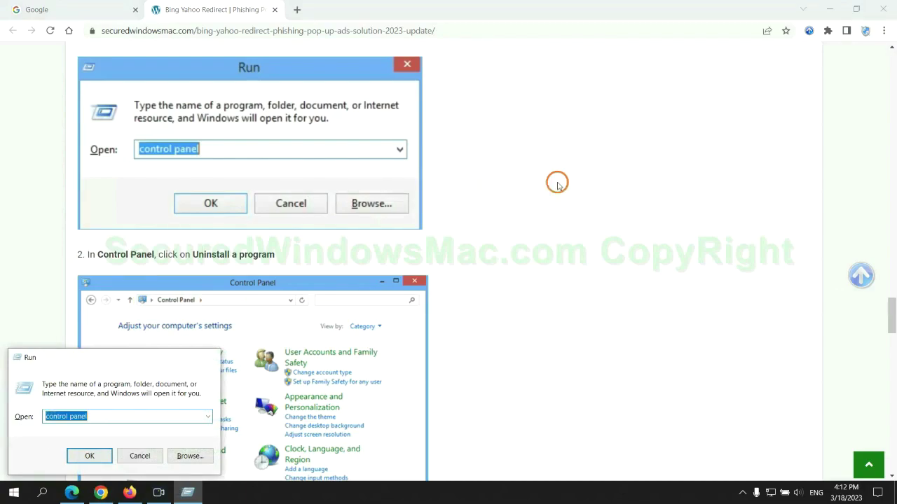
{"action": "key", "text": "Return"}
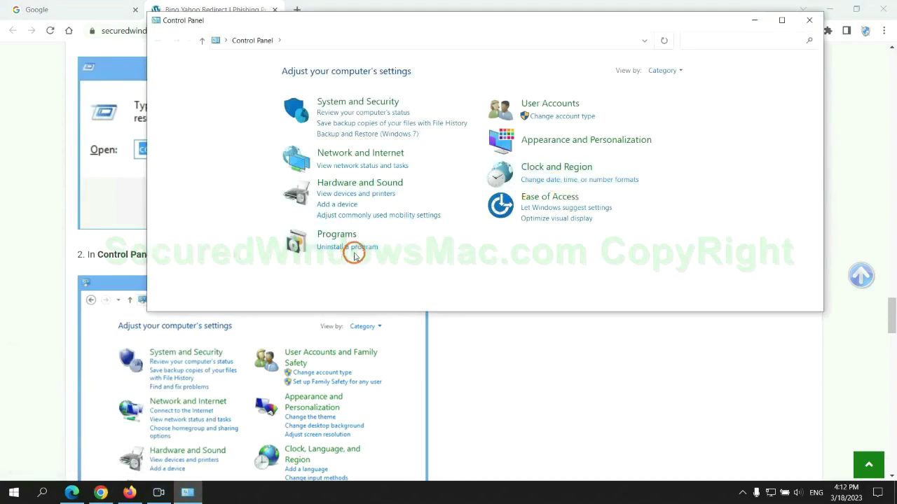
{"action": "left_click", "coordinate": [354, 246]}
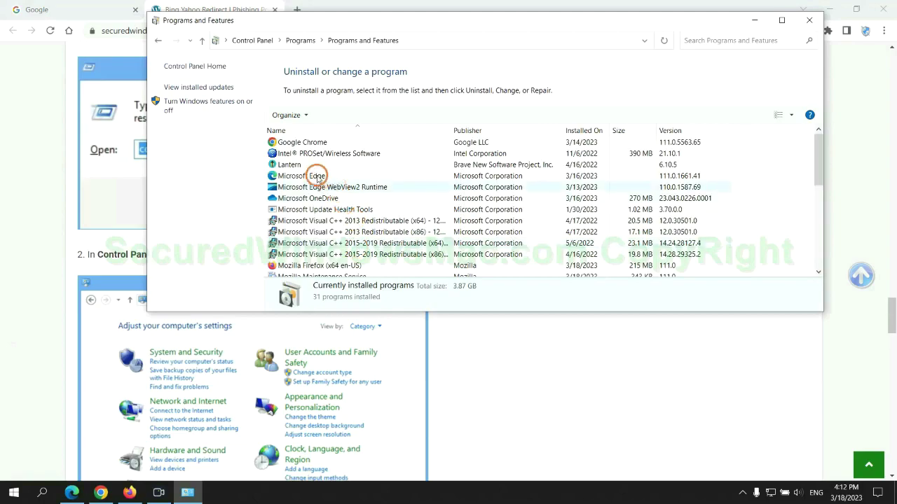
{"action": "right_click", "coordinate": [312, 166]}
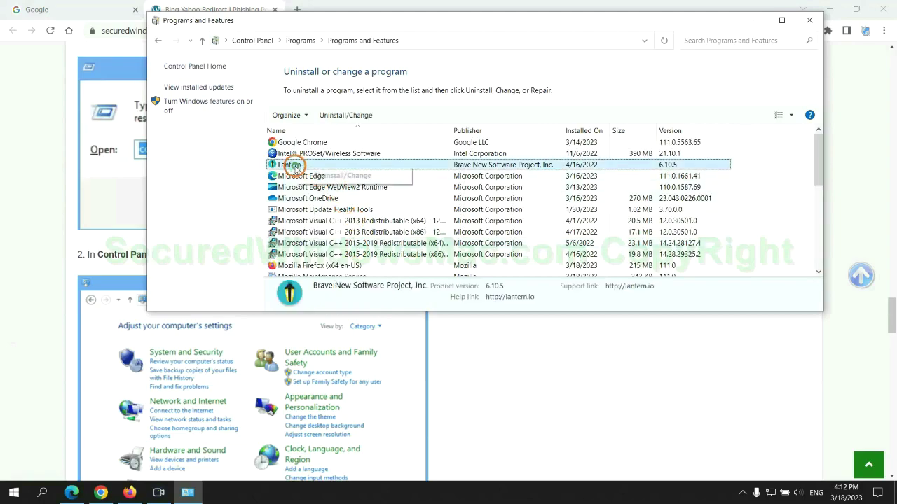
{"action": "left_click", "coordinate": [809, 21]}
Step: Scroll the guide to Step 2 on removing malicious browser extensions
{"action": "scroll", "coordinate": [264, 300], "scroll_direction": "down", "scroll_amount": 6}
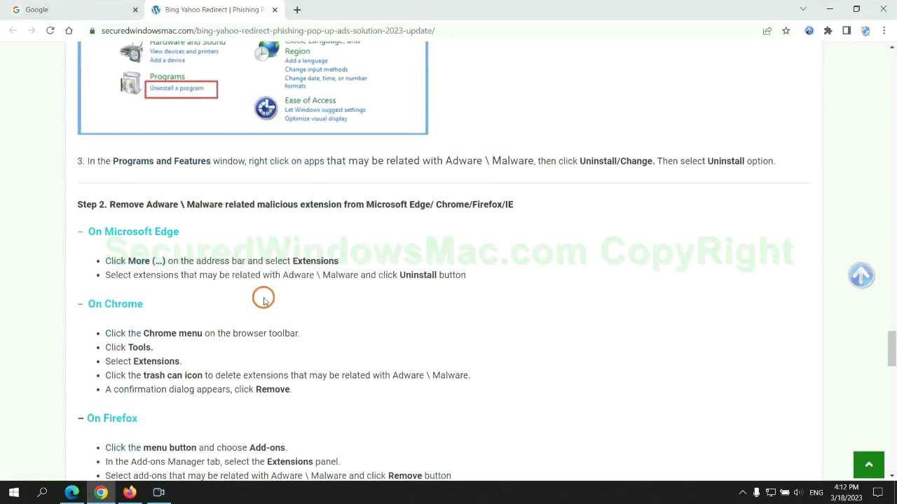
{"action": "left_click_drag", "start_coordinate": [253, 207], "coordinate": [344, 206]}
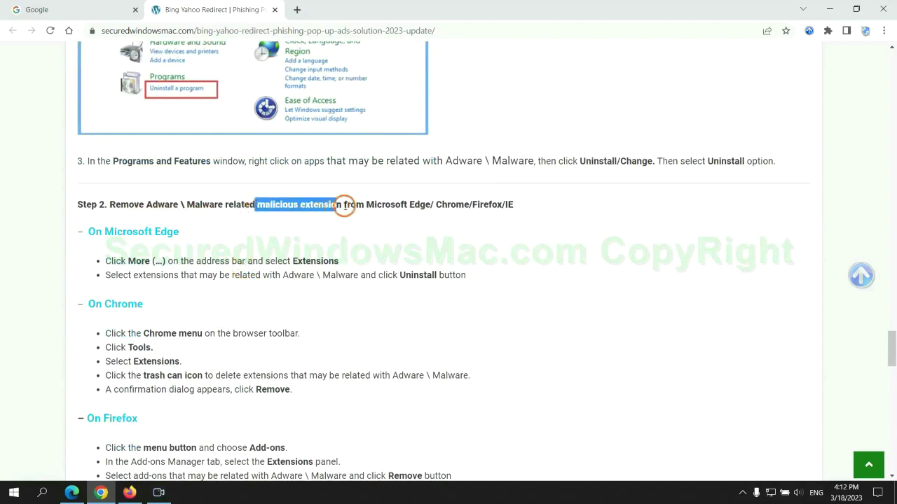
{"action": "left_click", "coordinate": [360, 227]}
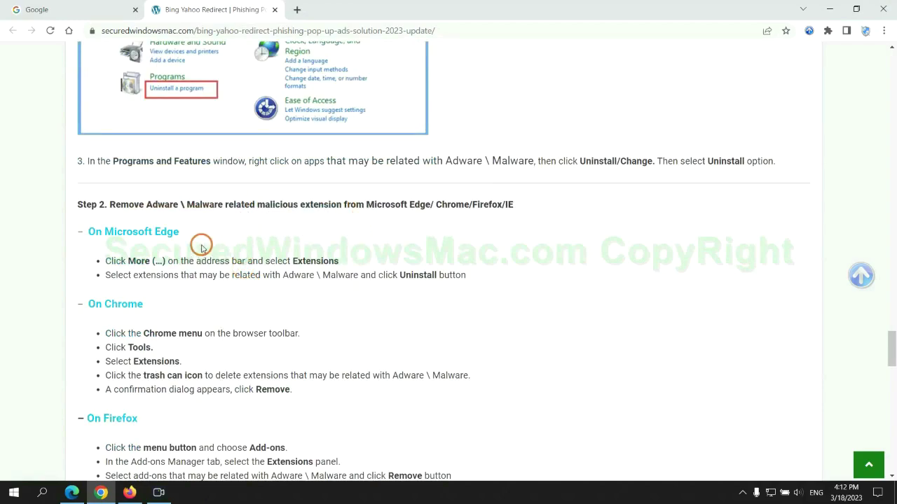
Step: Remove the McAfee WebAdvisor extension from Microsoft Edge's extension management page
{"action": "left_click", "coordinate": [72, 493]}
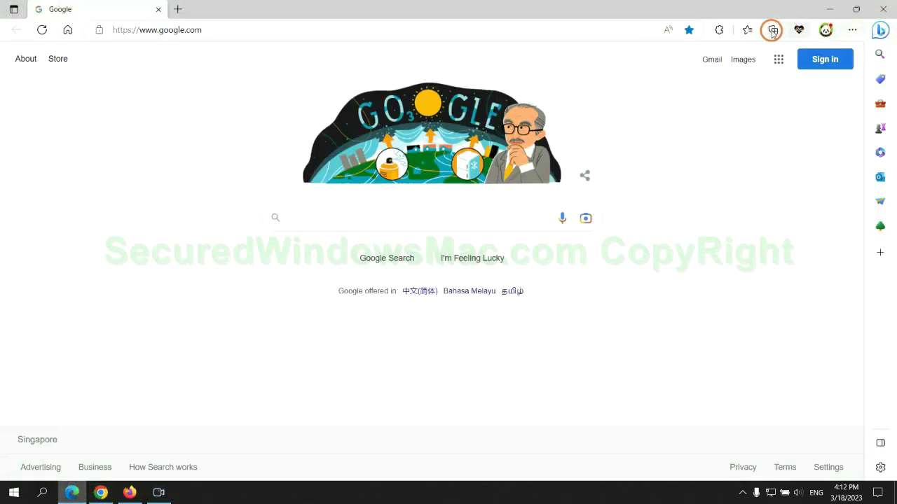
{"action": "left_click", "coordinate": [743, 31]}
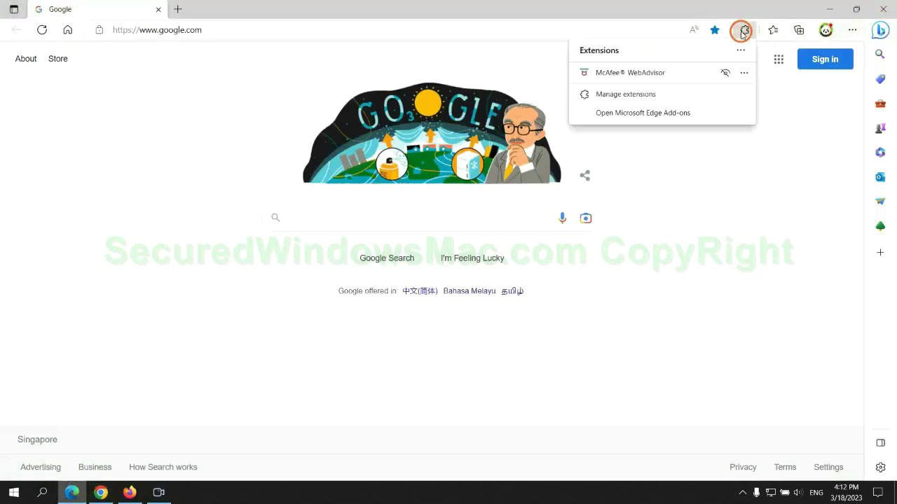
{"action": "left_click", "coordinate": [622, 93]}
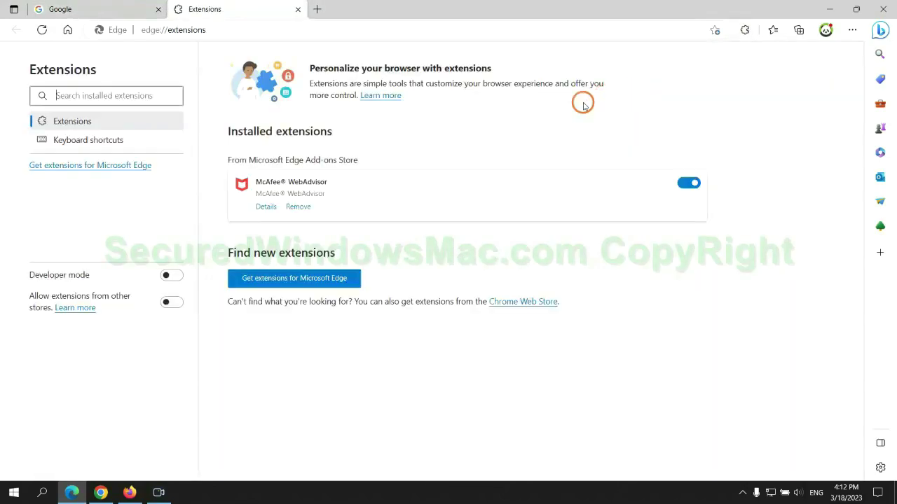
{"action": "left_click", "coordinate": [297, 208]}
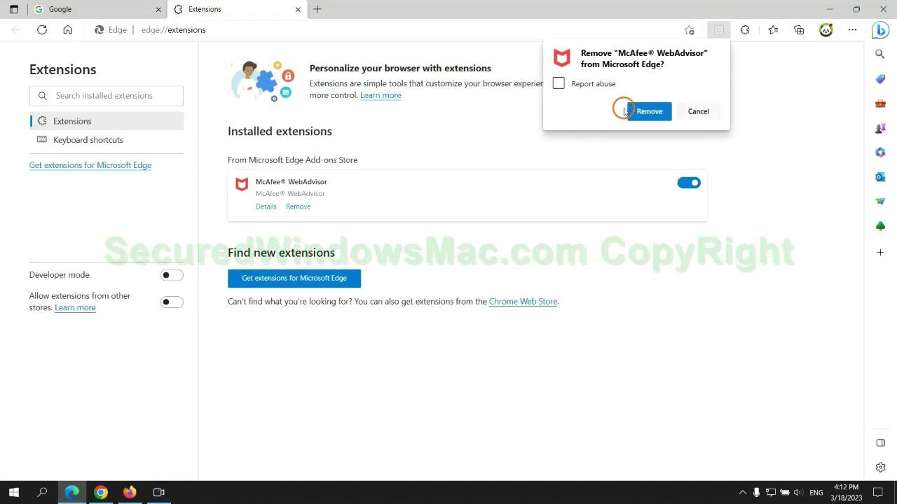
{"action": "left_click", "coordinate": [644, 111]}
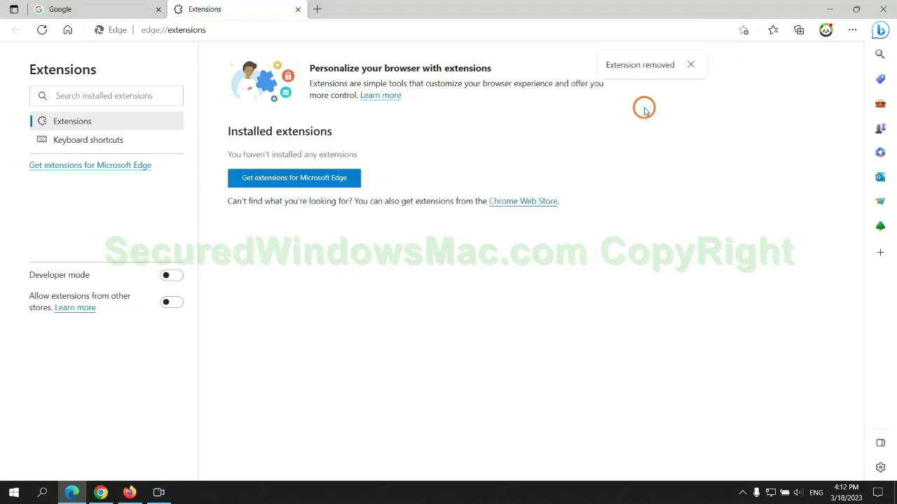
{"action": "left_click", "coordinate": [297, 9]}
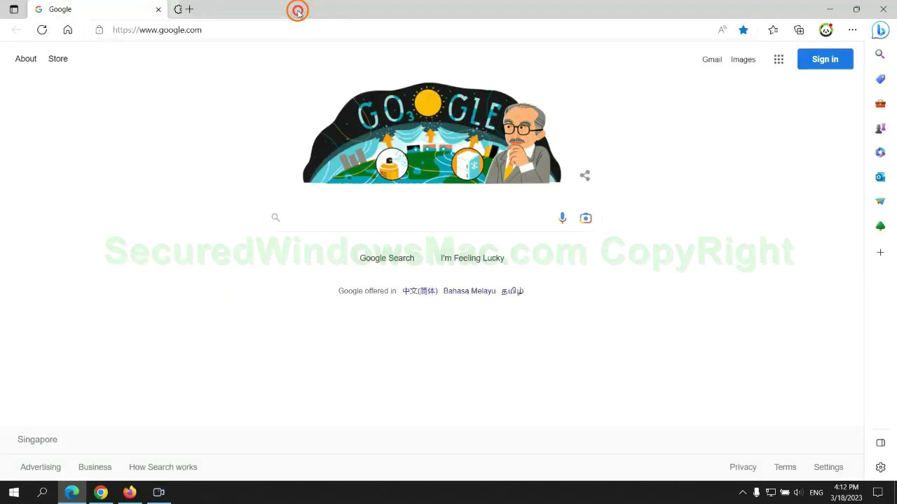
Step: Remove the Ecosia extension from Google Chrome and close its uninstall feedback page
{"action": "left_click", "coordinate": [101, 492]}
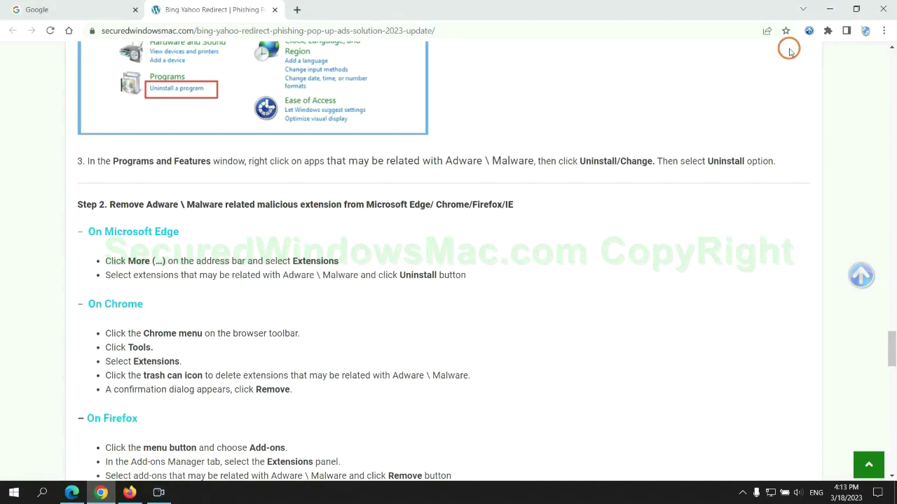
{"action": "left_click", "coordinate": [827, 30]}
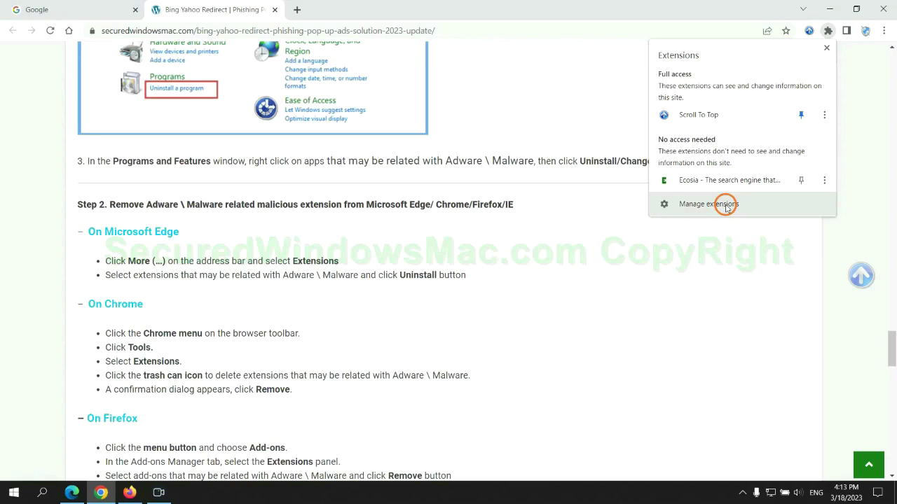
{"action": "left_click", "coordinate": [726, 205]}
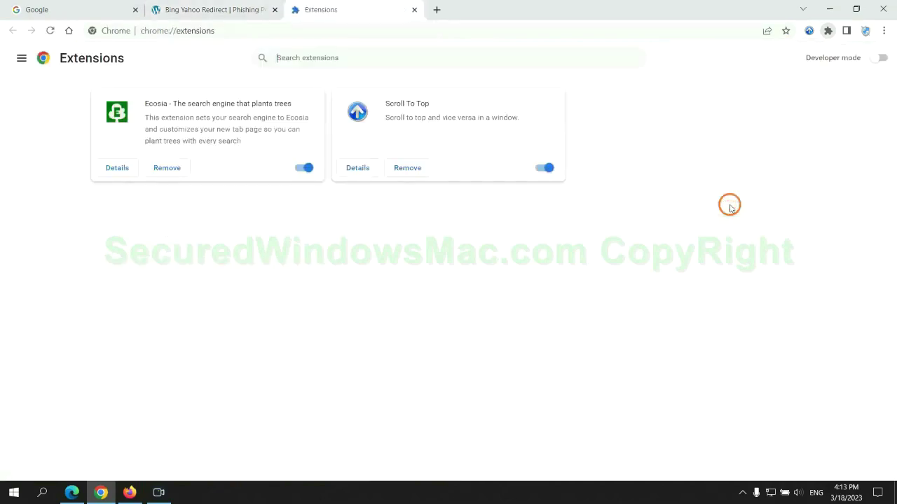
{"action": "left_click", "coordinate": [167, 167]}
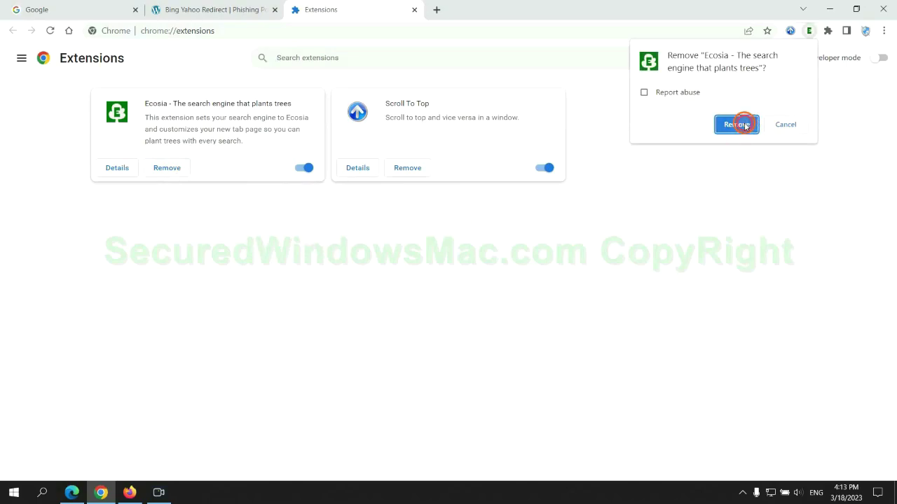
{"action": "left_click", "coordinate": [744, 126]}
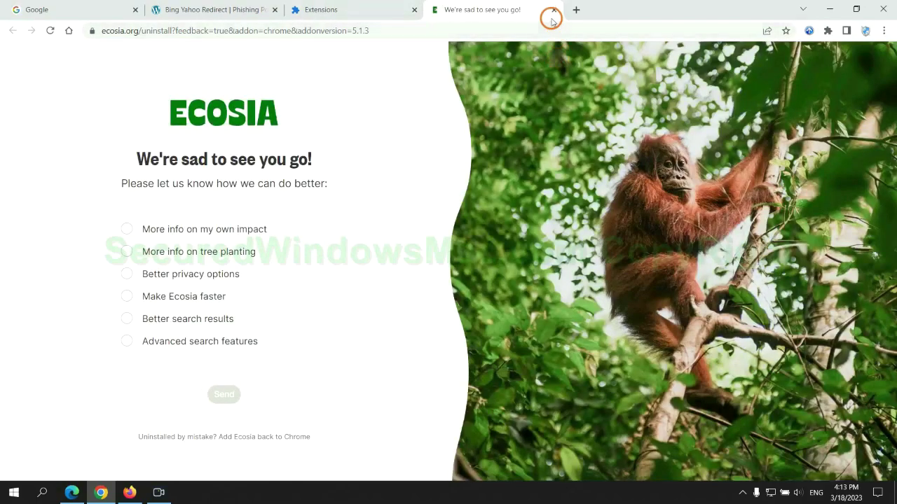
{"action": "left_click", "coordinate": [553, 11]}
{"action": "left_click", "coordinate": [131, 492]}
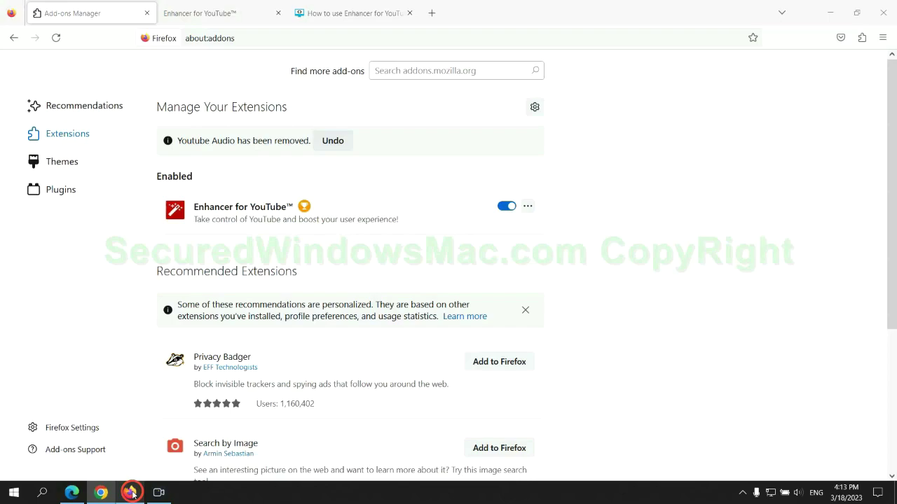
Step: Remove Enhancer for YouTube from Firefox through the add-ons manager
{"action": "left_click", "coordinate": [860, 40]}
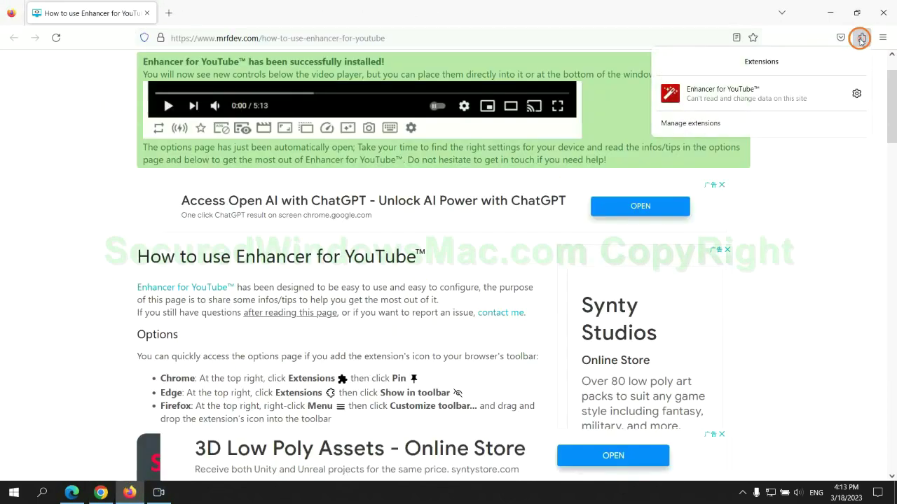
{"action": "left_click", "coordinate": [771, 123]}
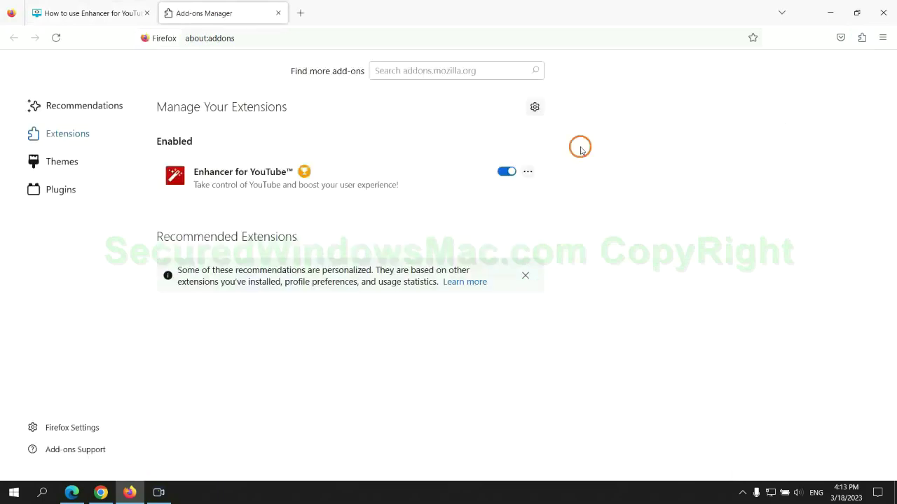
{"action": "left_click", "coordinate": [527, 171]}
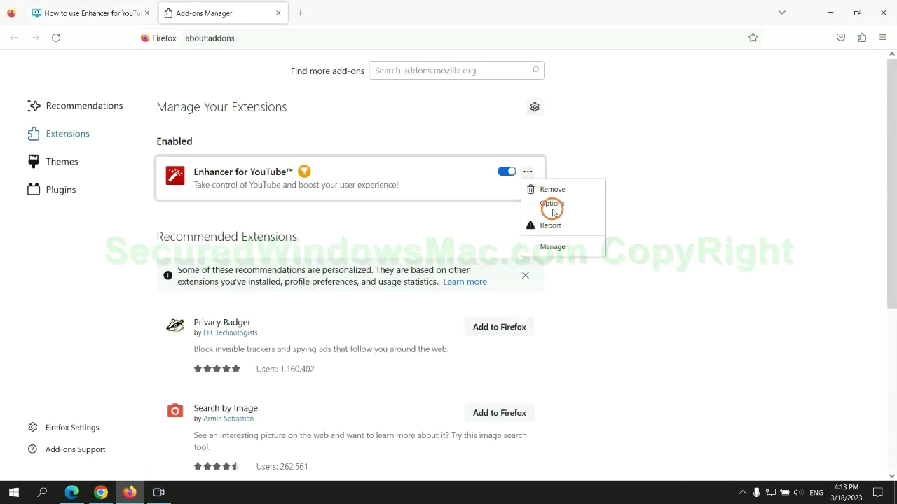
{"action": "left_click", "coordinate": [552, 190]}
{"action": "left_click", "coordinate": [500, 114]}
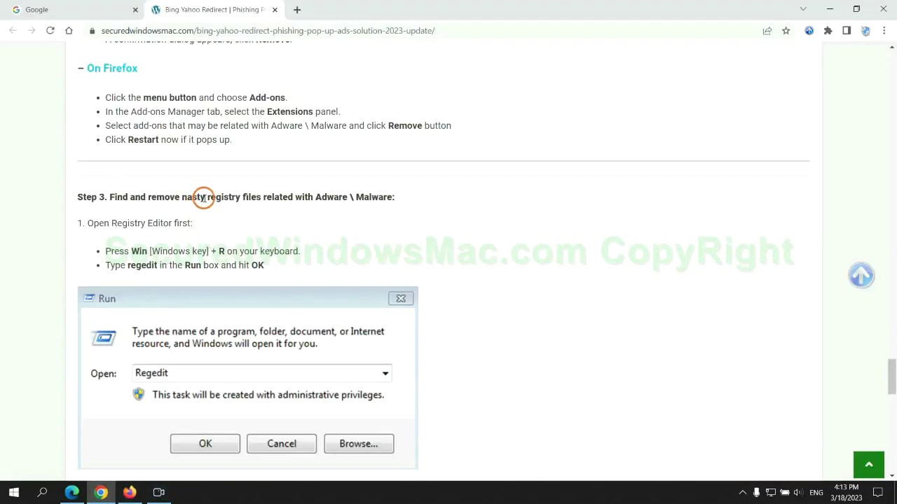
{"action": "mouse_move", "coordinate": [207, 197]}
{"action": "left_mouse_down"}
{"action": "mouse_move", "coordinate": [248, 198]}
{"action": "mouse_move", "coordinate": [260, 219]}
{"action": "left_mouse_up"}
Step: Launch Registry Editor from the Run box with 'regedit'
{"action": "left_click", "coordinate": [259, 219]}
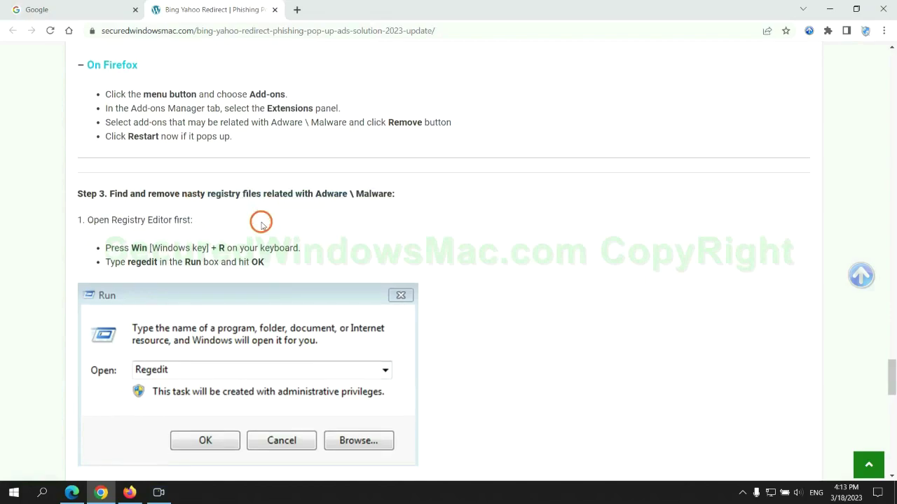
{"action": "scroll", "coordinate": [252, 210], "scroll_direction": "down", "scroll_amount": 2}
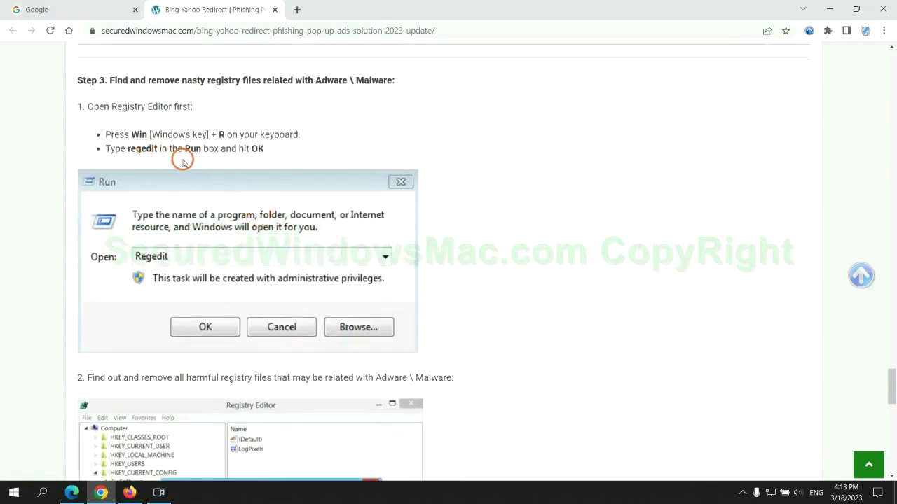
{"action": "key", "text": "super+r"}
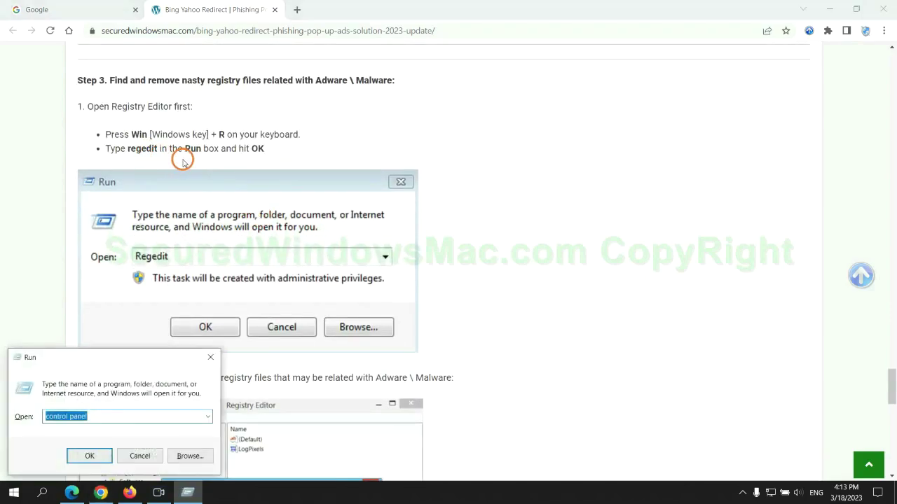
{"action": "type", "text": "rege"}
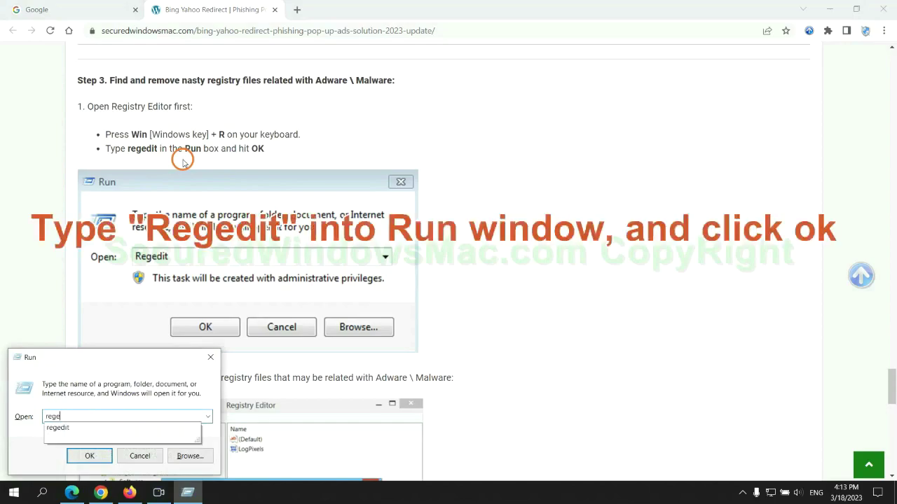
{"action": "type", "text": "dit"}
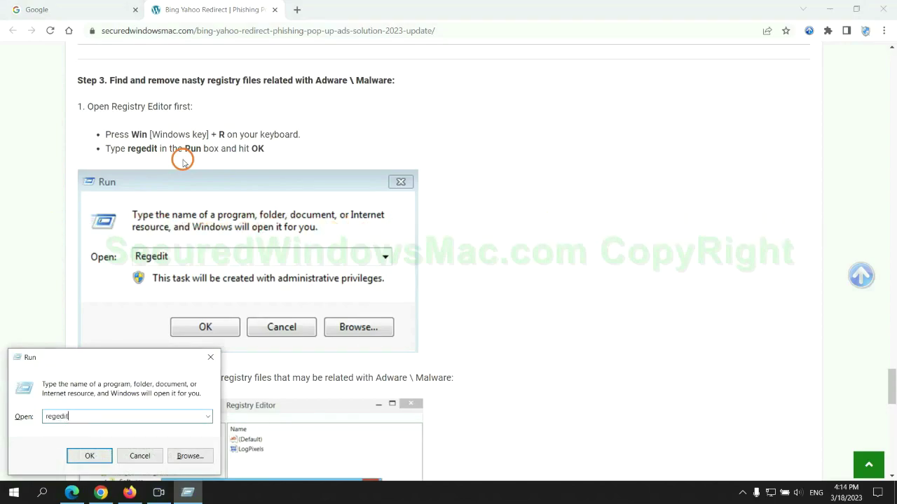
{"action": "key", "text": "Return"}
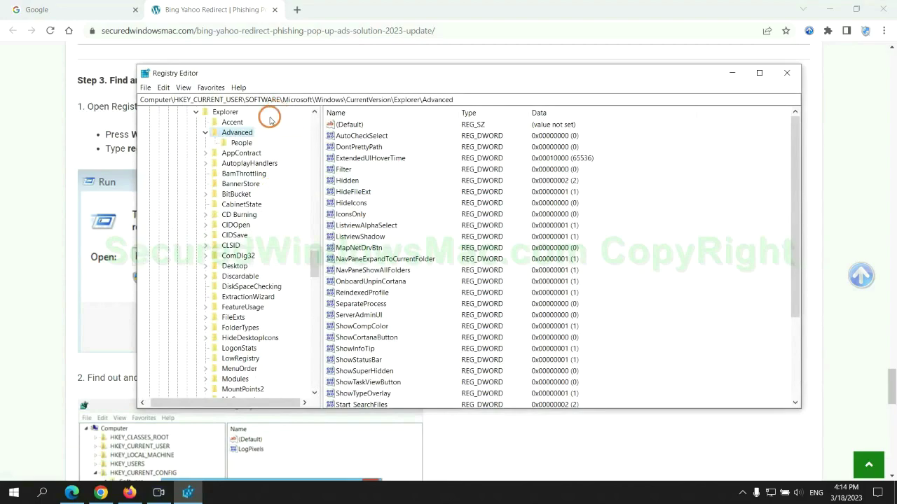
Step: Search the registry for 'Apps' and target the StoreAppsOnTaskbar value for deletion
{"action": "left_click", "coordinate": [162, 88]}
{"action": "left_click", "coordinate": [189, 168]}
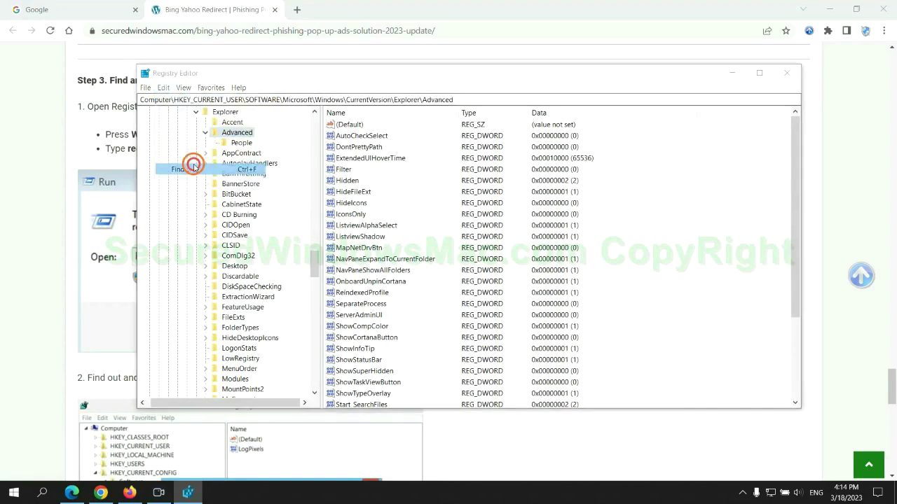
{"action": "type", "text": "Apps"}
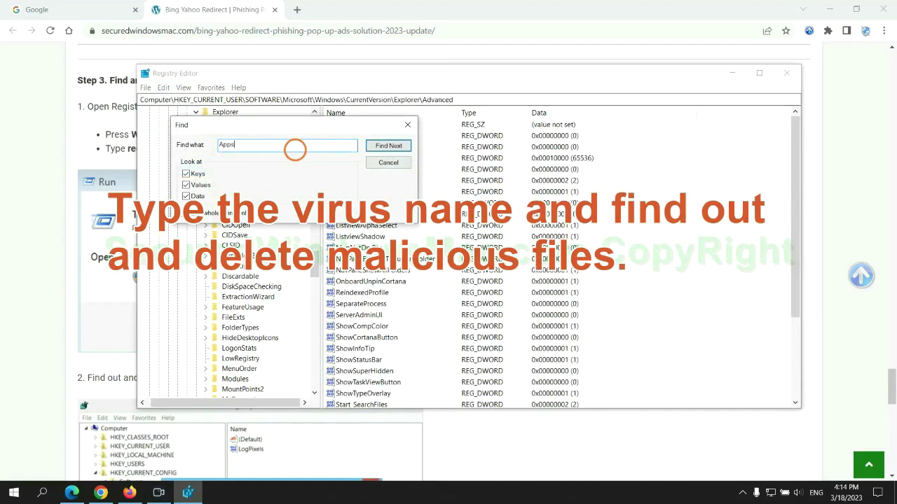
{"action": "key", "text": "Return"}
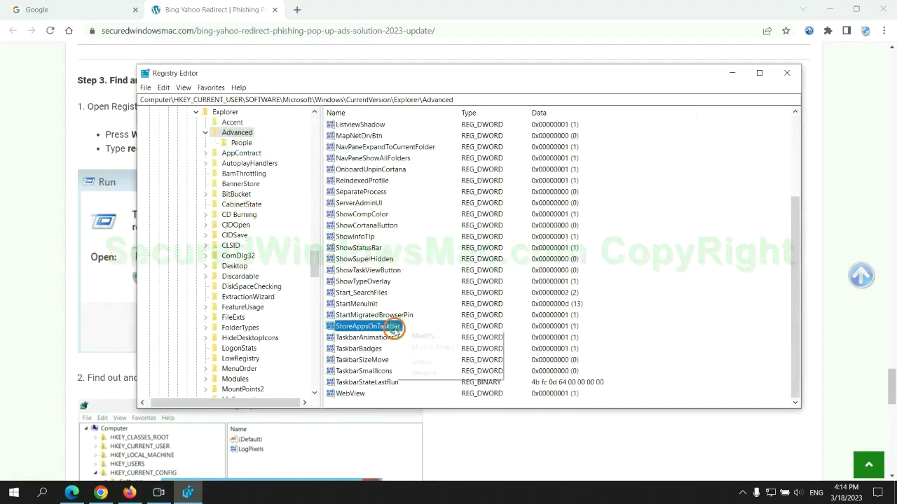
{"action": "right_click", "coordinate": [398, 328]}
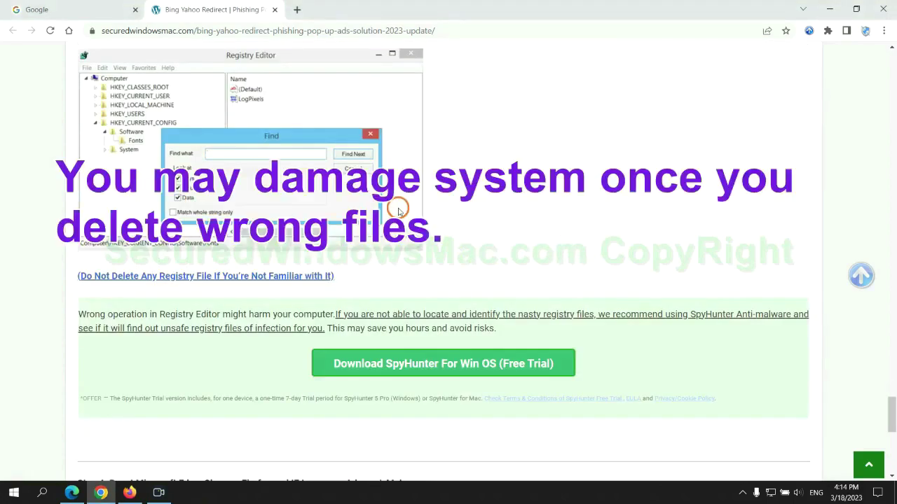
{"action": "scroll", "coordinate": [396, 209], "scroll_direction": "down", "scroll_amount": 1}
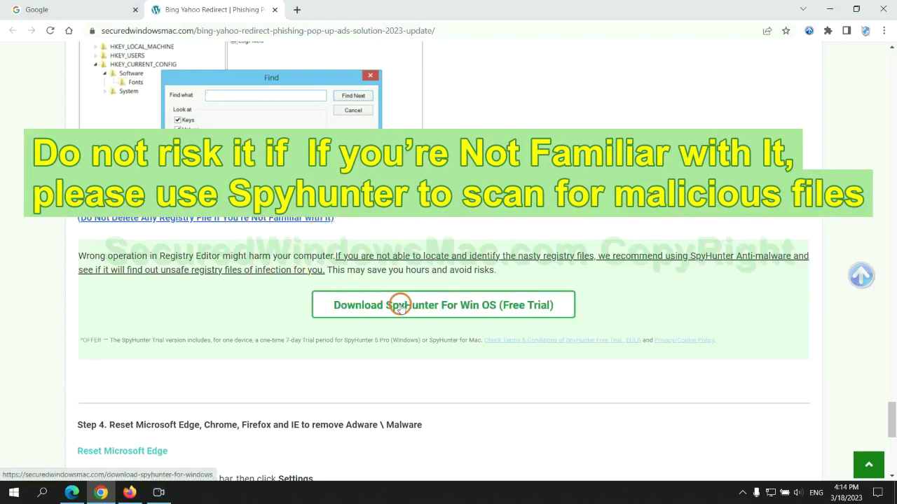
Step: Scroll the guide to Step 4 on resetting browsers and switch to Microsoft Edge
{"action": "scroll", "coordinate": [400, 307], "scroll_direction": "down", "scroll_amount": 5}
{"action": "double_click", "coordinate": [121, 74]}
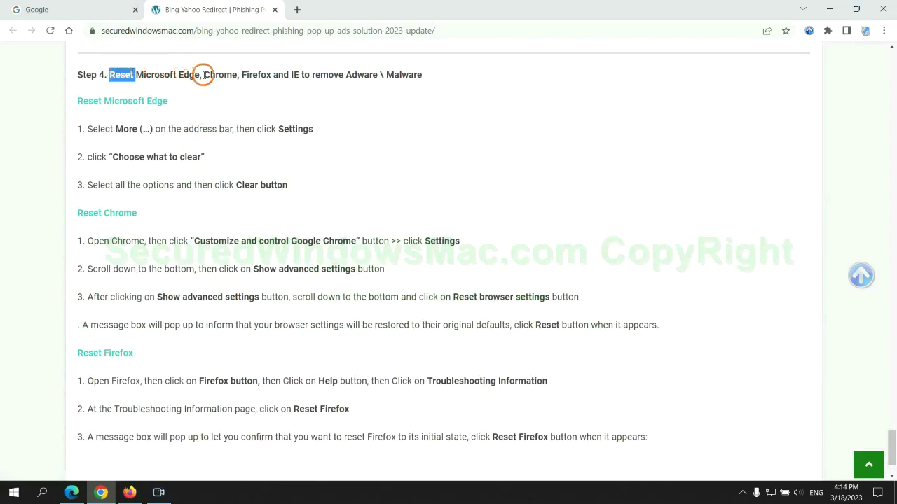
{"action": "left_click", "coordinate": [350, 98]}
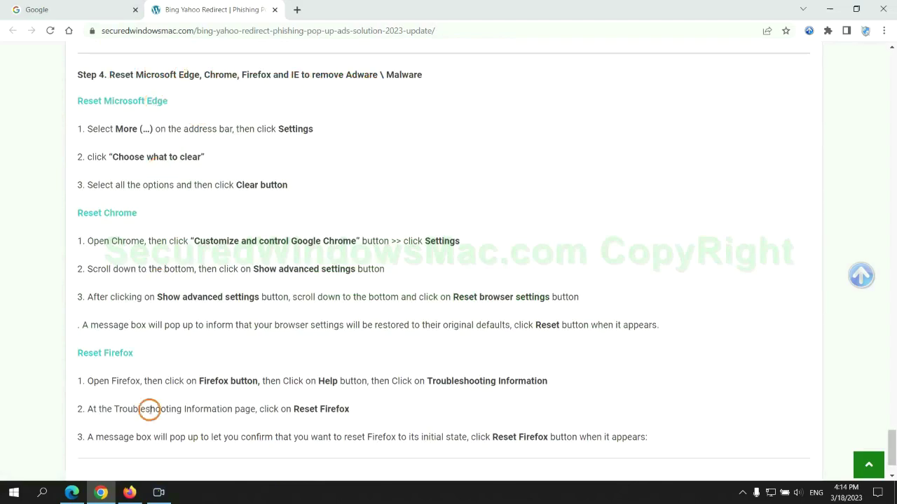
{"action": "left_click", "coordinate": [71, 492]}
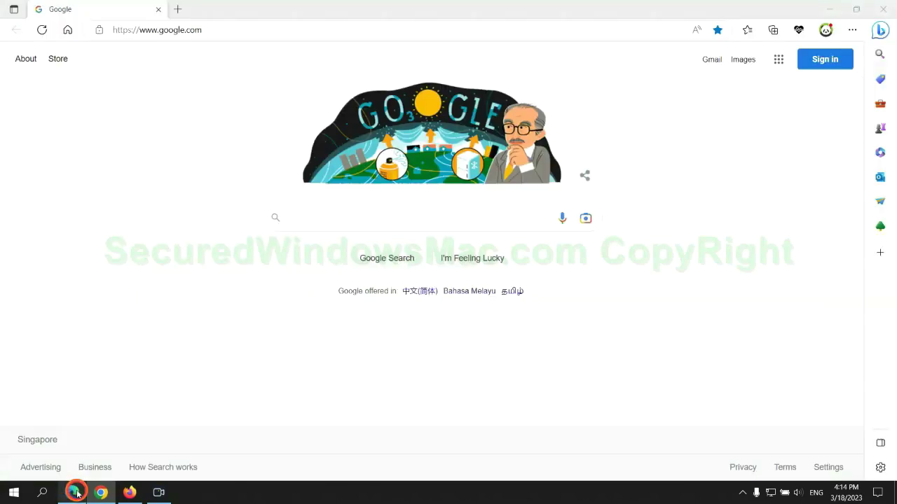
Step: Clear Edge's all-time browsing history, download history, cookies and cache from Privacy settings
{"action": "left_click", "coordinate": [849, 33]}
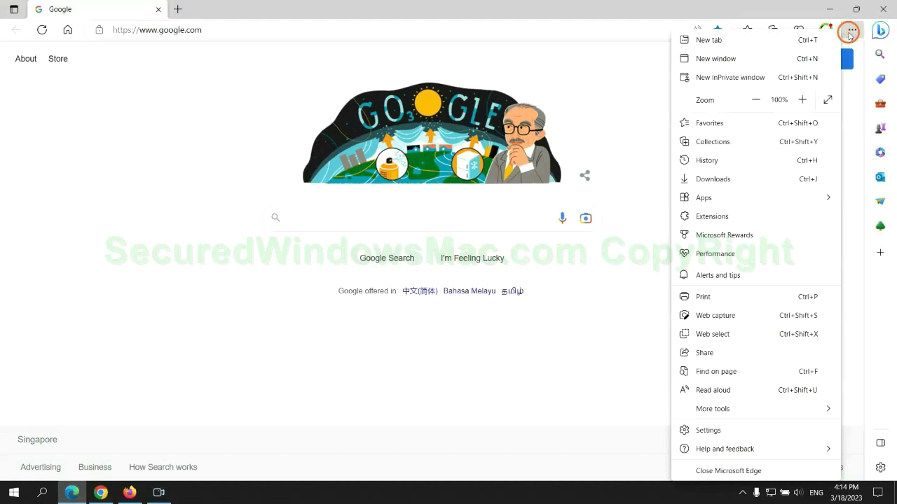
{"action": "left_click", "coordinate": [704, 432]}
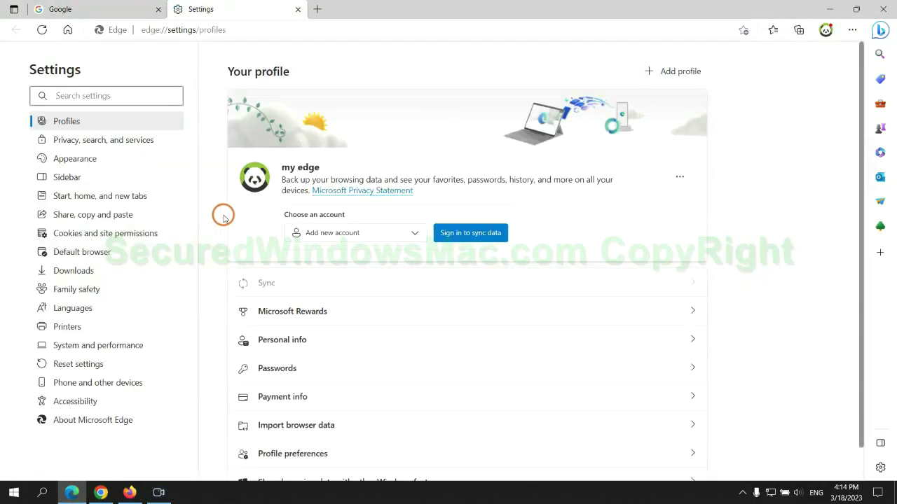
{"action": "left_click", "coordinate": [147, 143]}
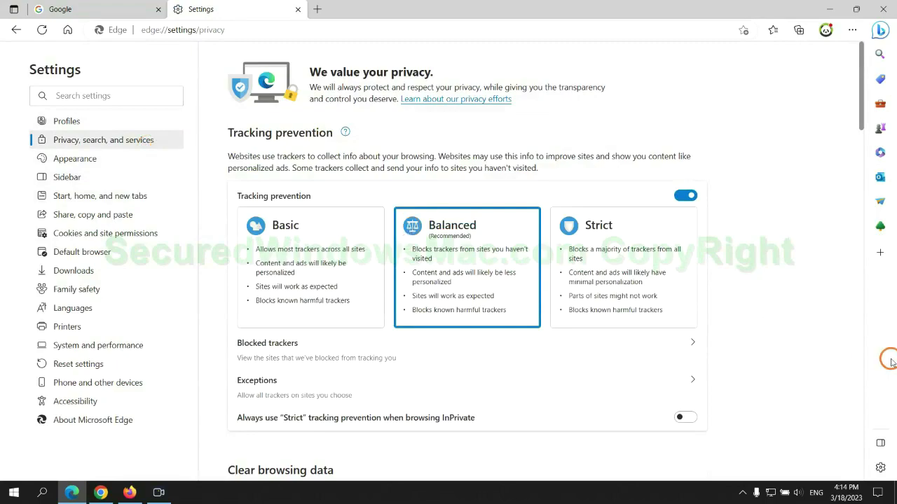
{"action": "scroll", "coordinate": [825, 339], "scroll_direction": "down", "scroll_amount": 3}
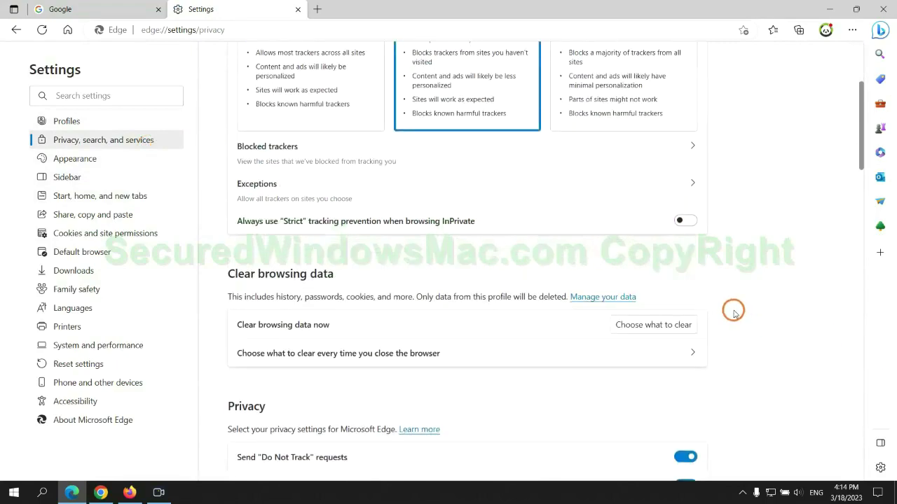
{"action": "left_click", "coordinate": [665, 328]}
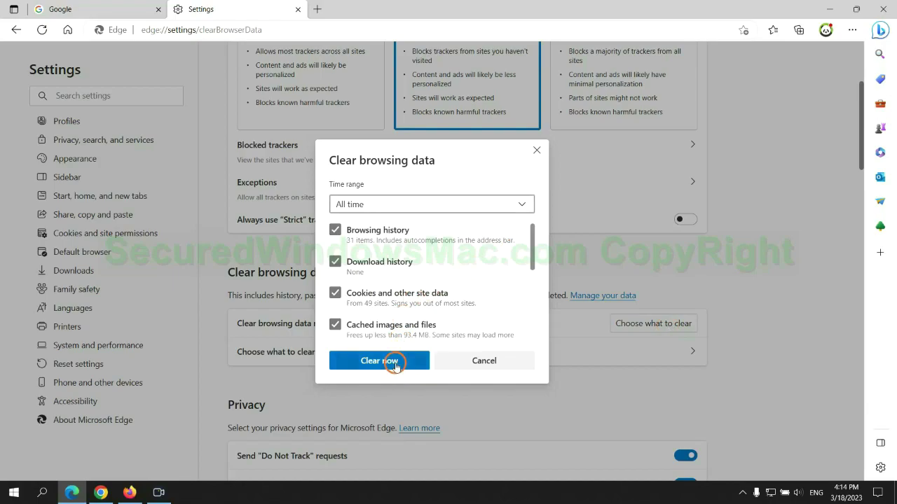
{"action": "left_click", "coordinate": [101, 492]}
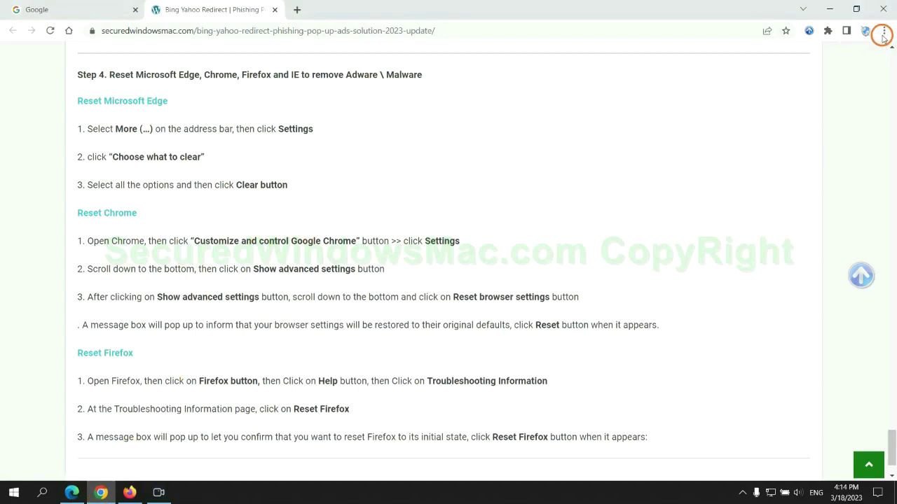
Step: Bring up Chrome's 'Restore settings to their original defaults' confirmation from Settings, then switch to Firefox
{"action": "left_click", "coordinate": [883, 31]}
{"action": "left_click", "coordinate": [777, 229]}
{"action": "type", "text": "reset"}
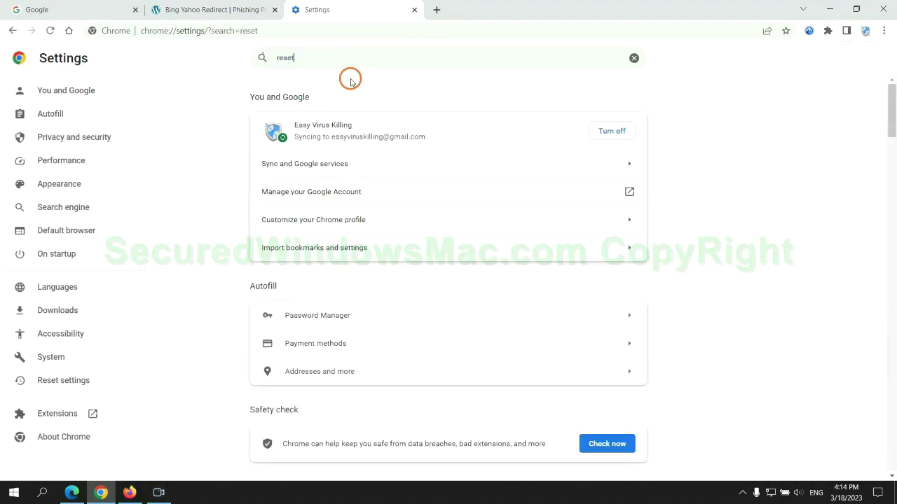
{"action": "left_click", "coordinate": [471, 312]}
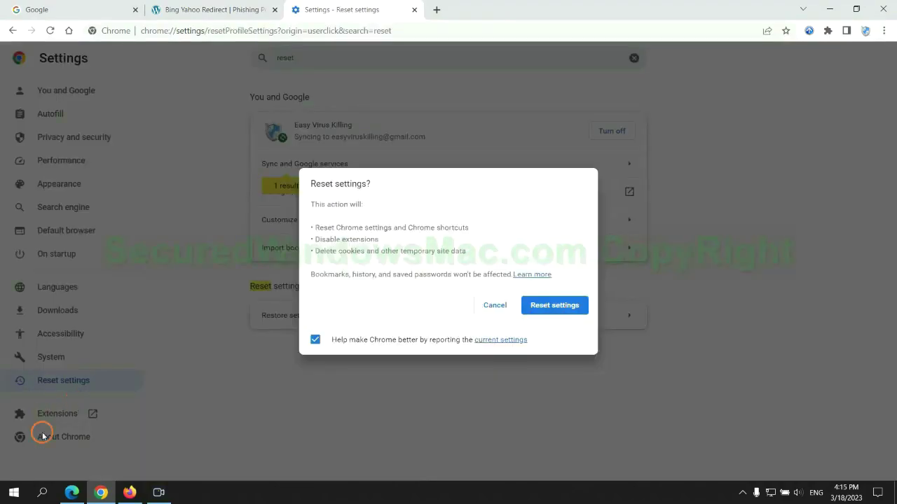
{"action": "left_click", "coordinate": [127, 491]}
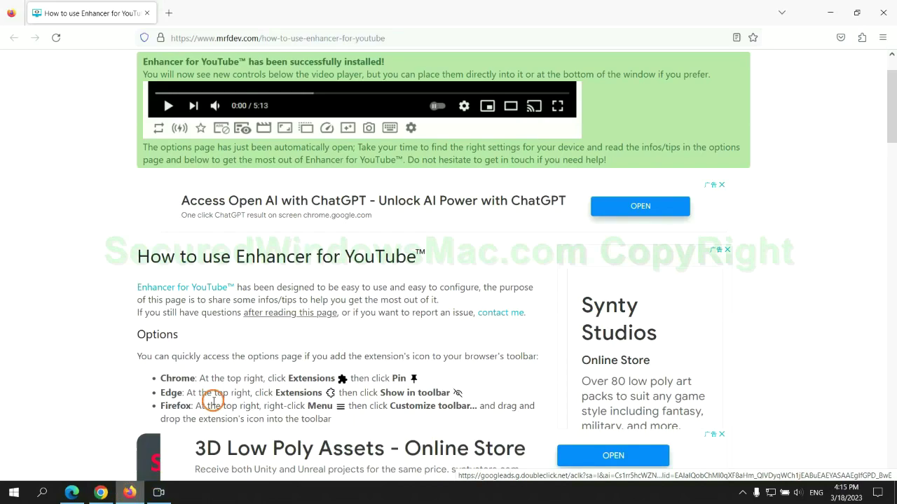
Step: Open Firefox's troubleshooting information page via Help and request Refresh Firefox
{"action": "left_click", "coordinate": [881, 39]}
{"action": "left_click", "coordinate": [753, 360]}
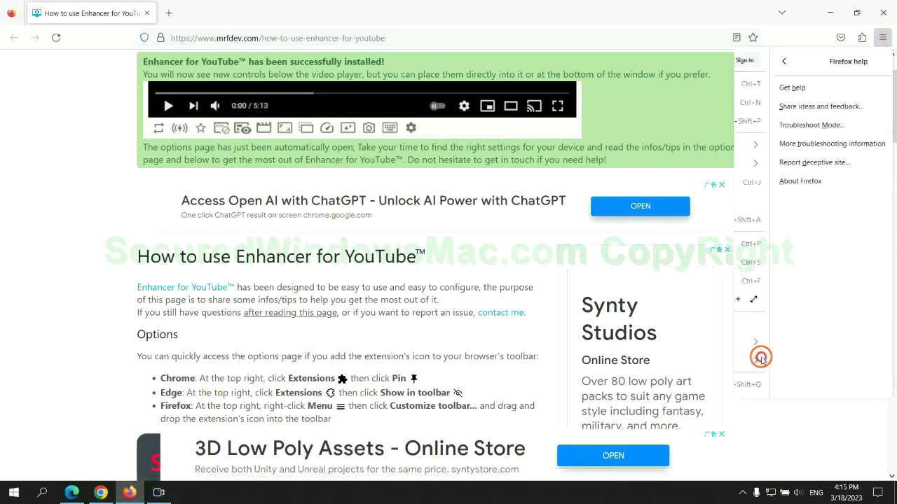
{"action": "left_click", "coordinate": [799, 142]}
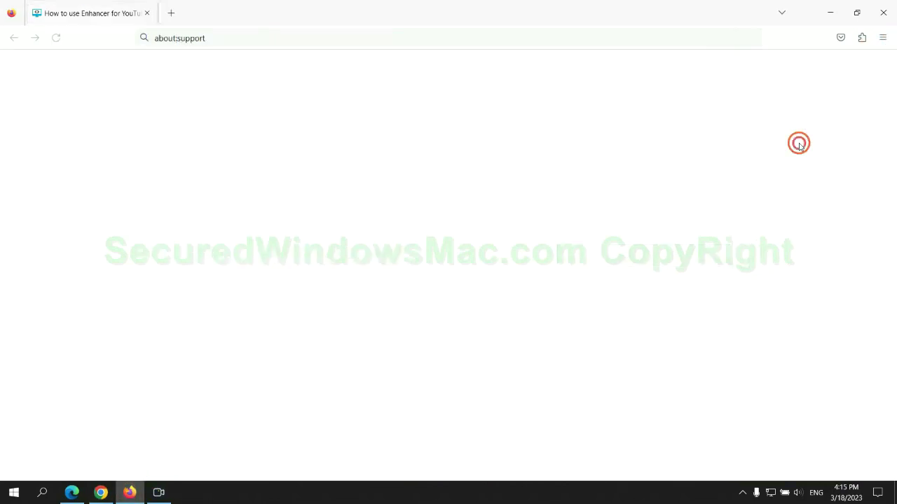
{"action": "left_click", "coordinate": [620, 137]}
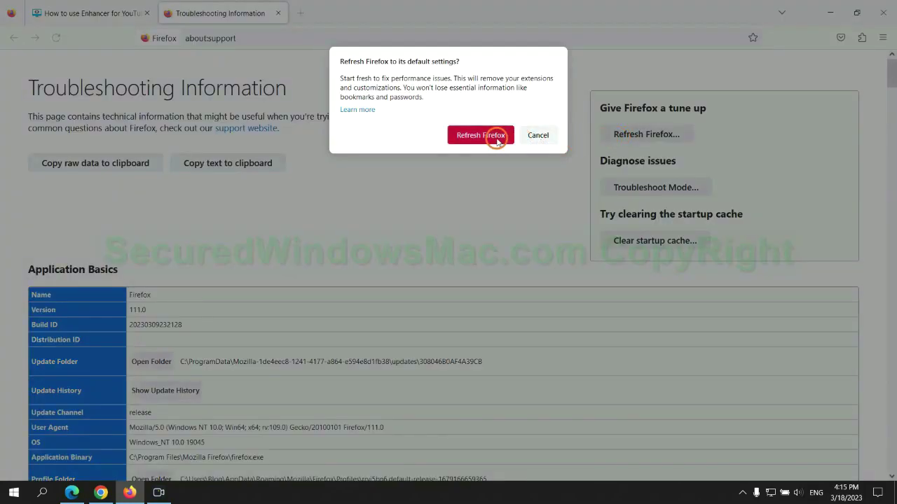
Step: Return to Google Chrome, where the restore-defaults confirmation is still awaiting an answer
{"action": "left_click", "coordinate": [101, 493]}
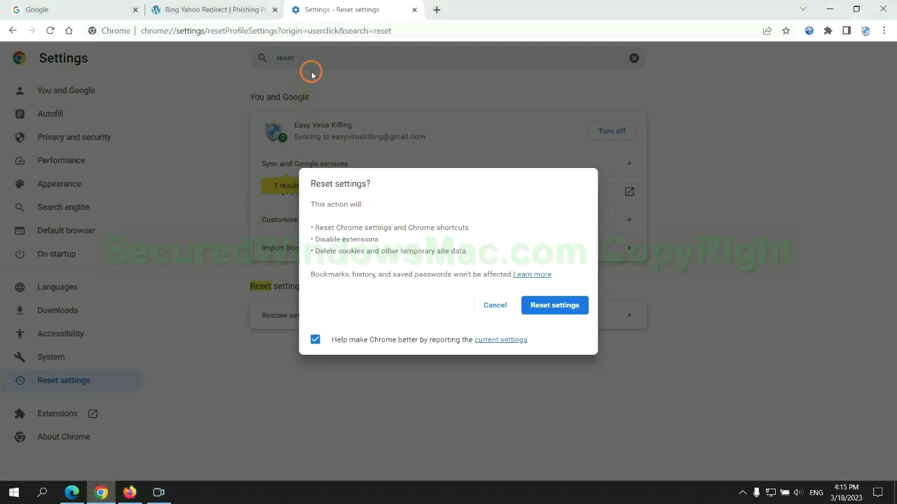